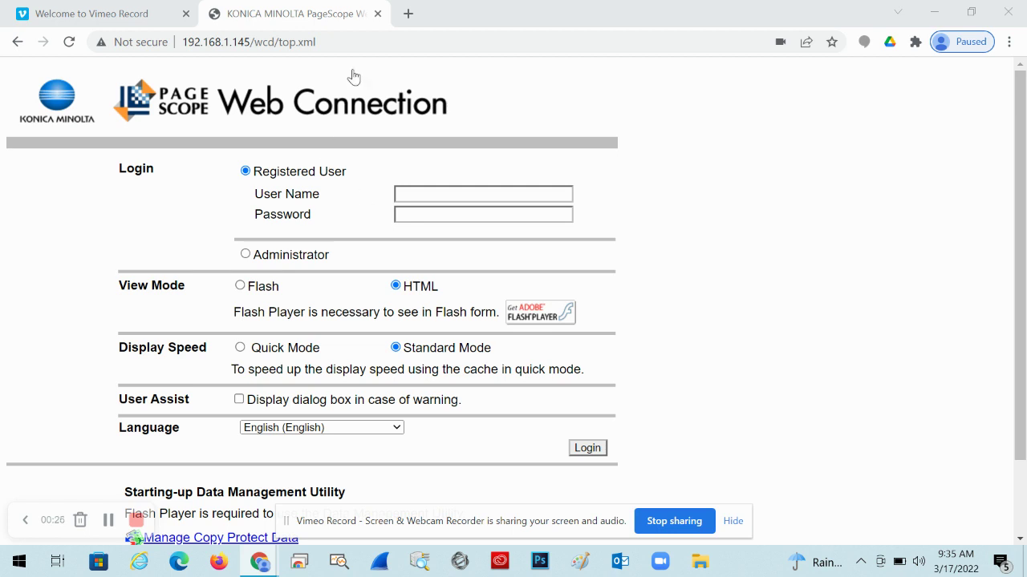
# Step: Trim the address bar down to the copier's bare IP address and load it
pyautogui.click(351, 47)
pyautogui.click(351, 46)
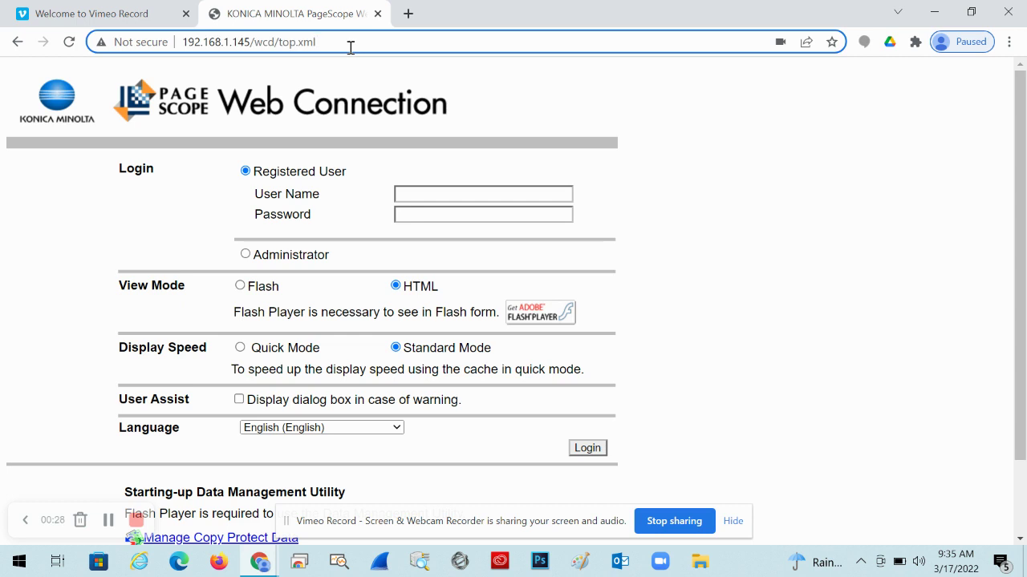
pyautogui.press('BackSpace')
pyautogui.press('BackSpace')
pyautogui.press('BackSpace')
pyautogui.press('BackSpace')
pyautogui.press('BackSpace')
pyautogui.press('BackSpace')
pyautogui.press('BackSpace')
pyautogui.press('BackSpace')
pyautogui.press('BackSpace')
pyautogui.press('BackSpace')
pyautogui.press('BackSpace')
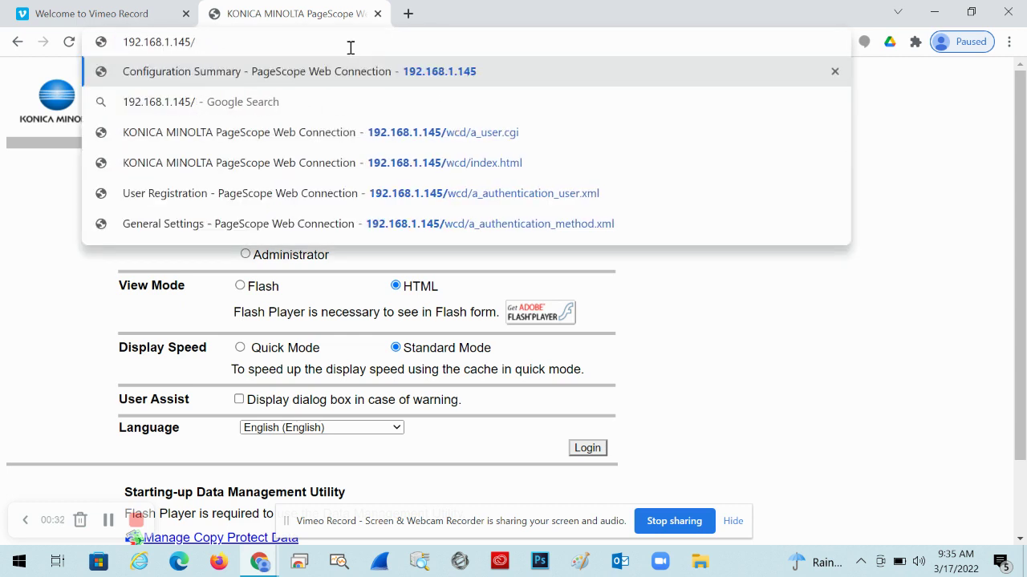
pyautogui.press('BackSpace')
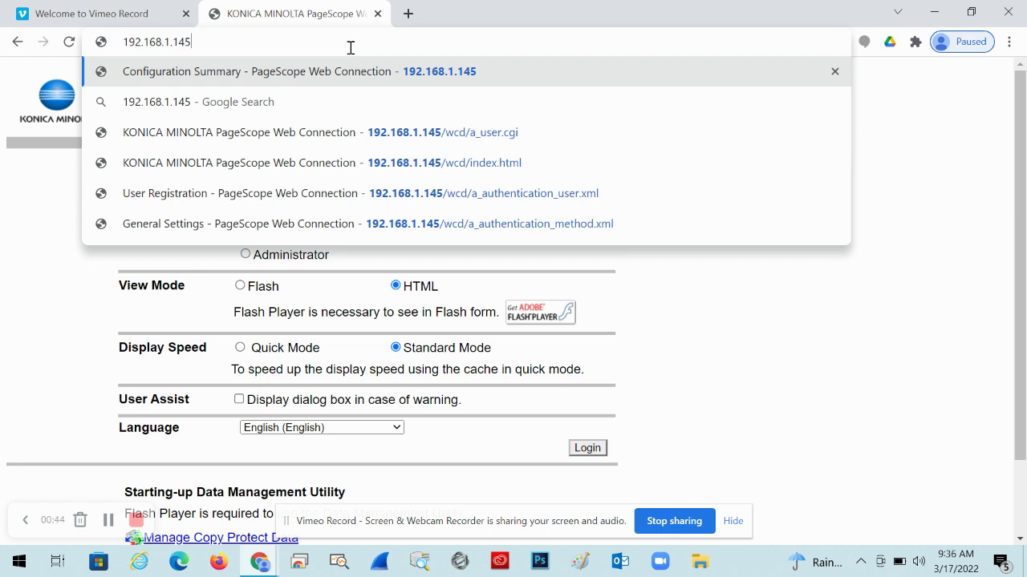
pyautogui.press('Return')
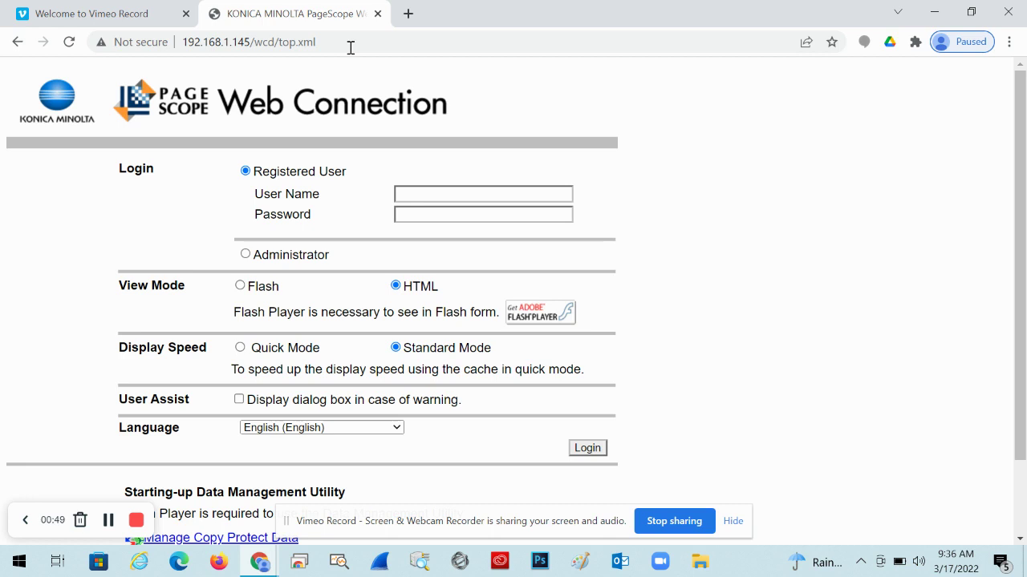
# Step: Log in to Admin Mode as Administrator using the admin password
pyautogui.click(286, 258)
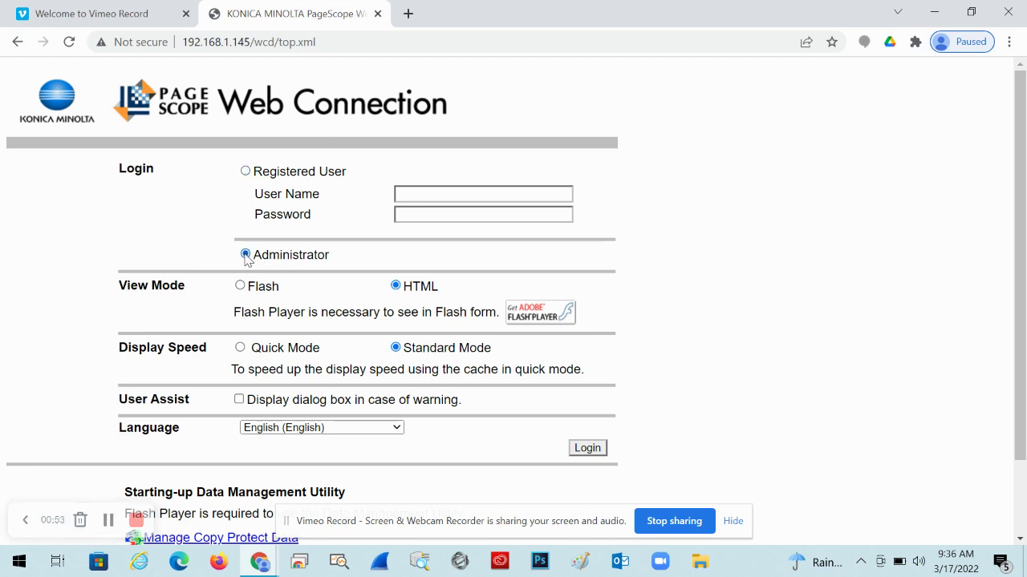
pyautogui.click(589, 451)
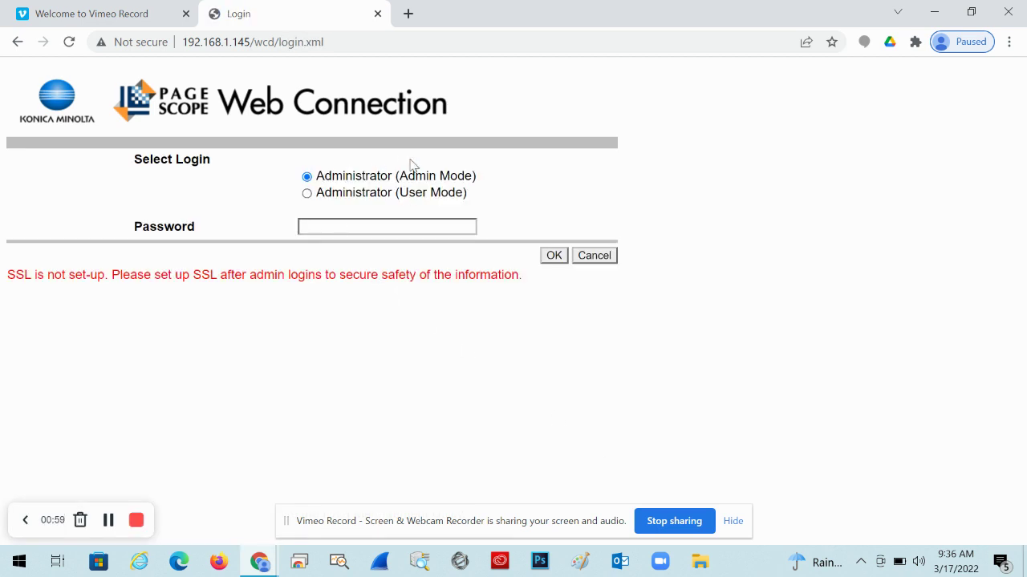
pyautogui.click(317, 226)
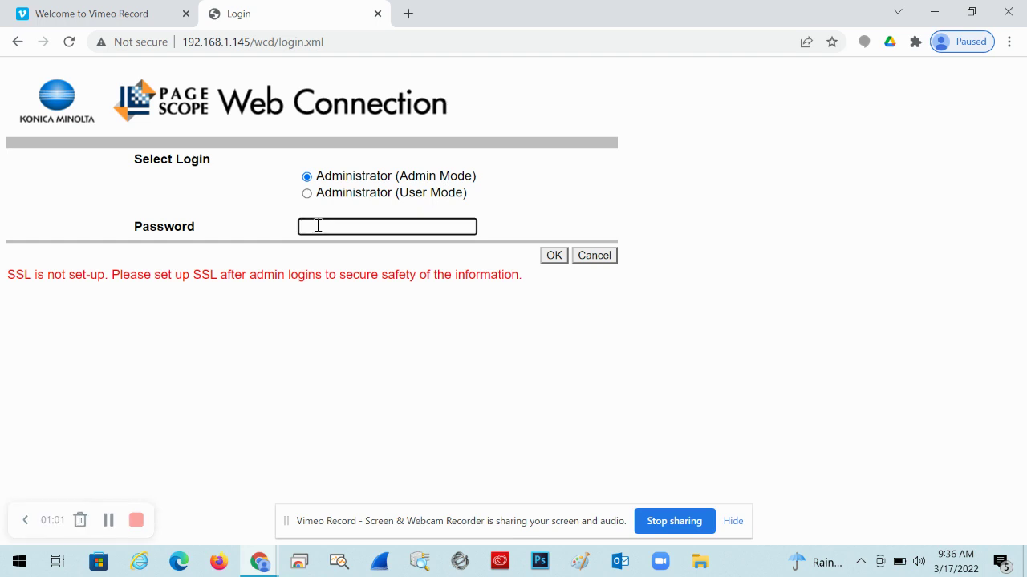
pyautogui.write('12345678')
pyautogui.click(555, 256)
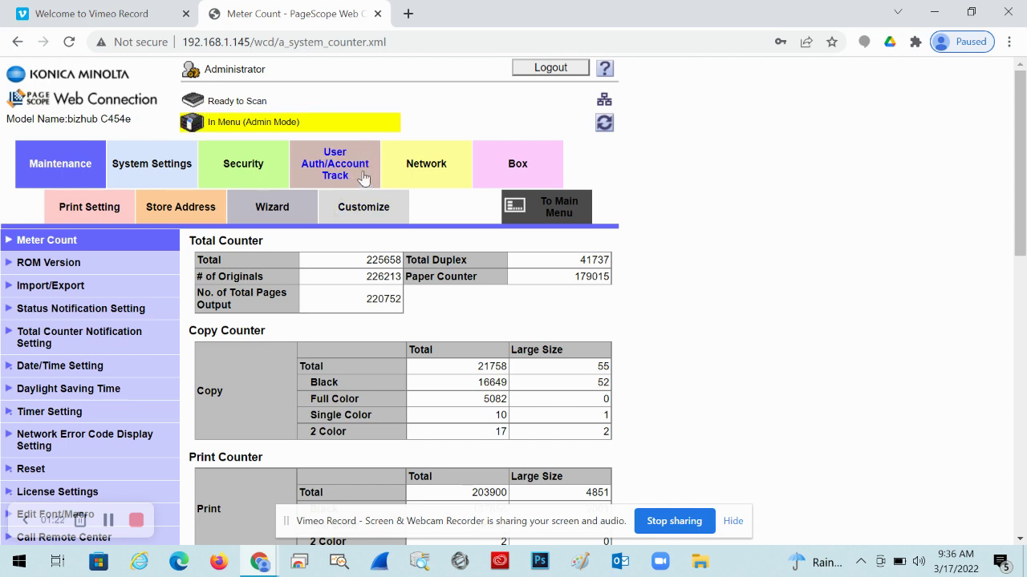
# Step: Open User Authentication Setting under the User Auth/Account Track tab
pyautogui.click(347, 165)
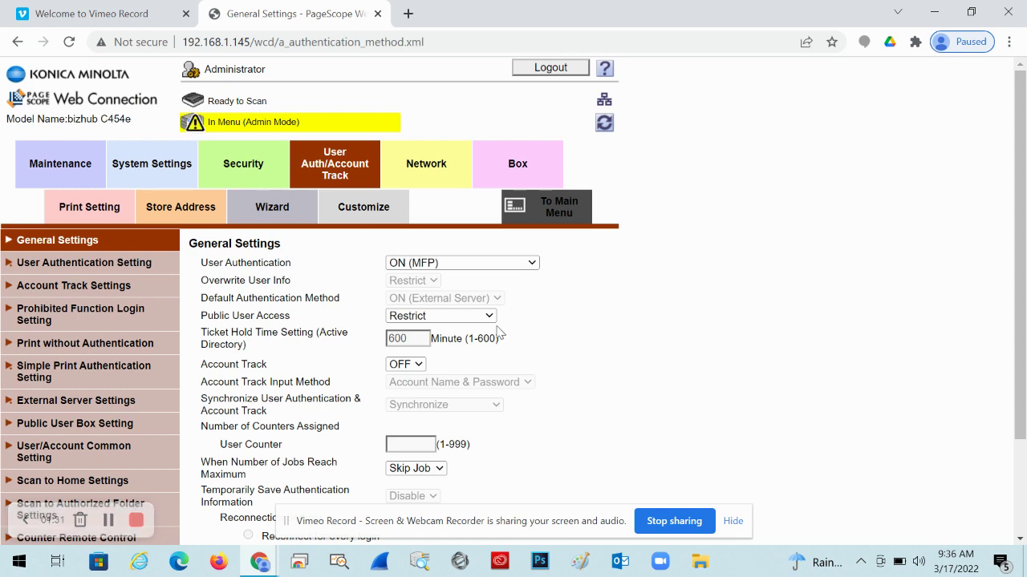
pyautogui.click(60, 263)
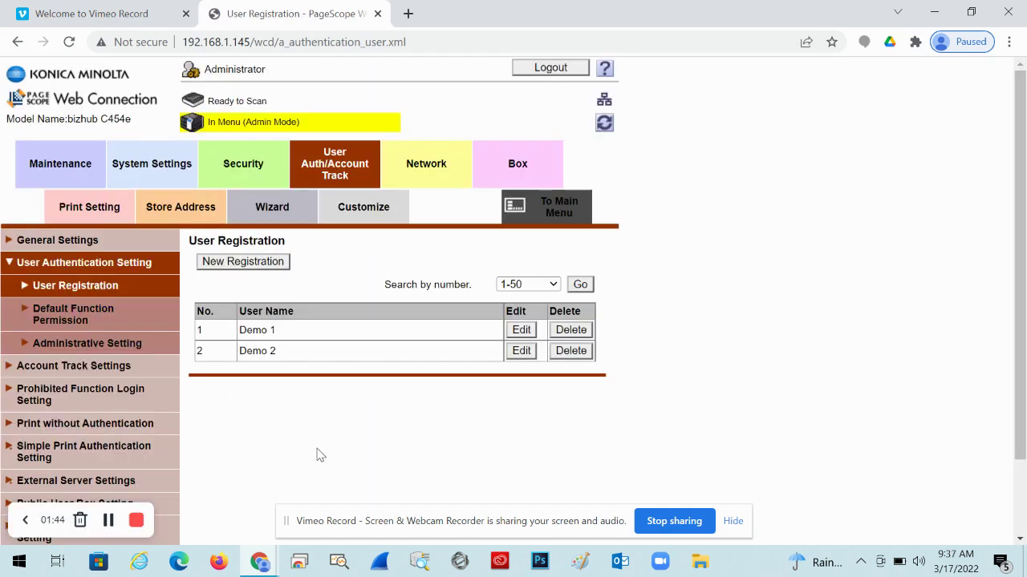
# Step: Start a New Registration form and place the cursor in User Name
pyautogui.click(255, 264)
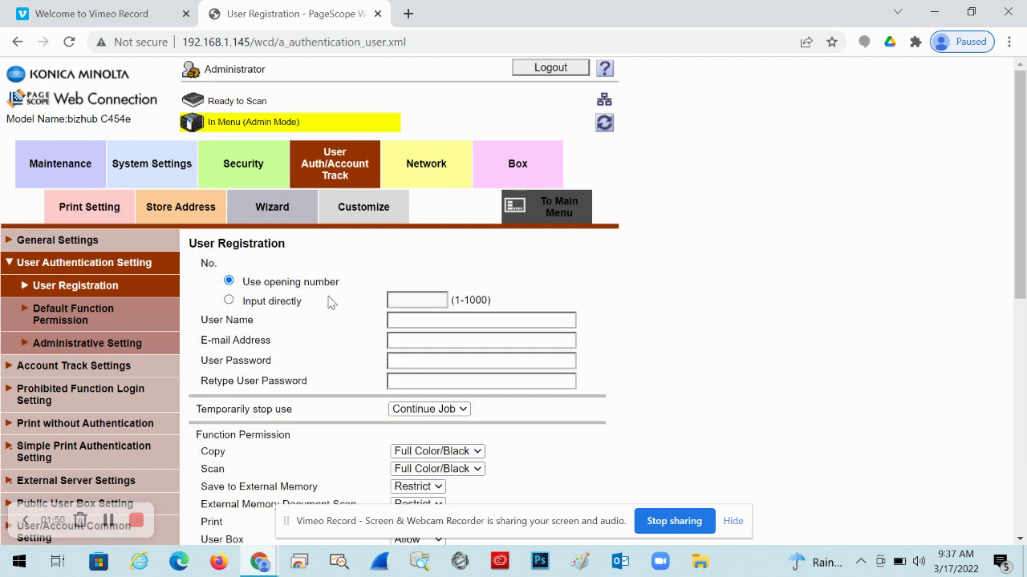
pyautogui.click(412, 320)
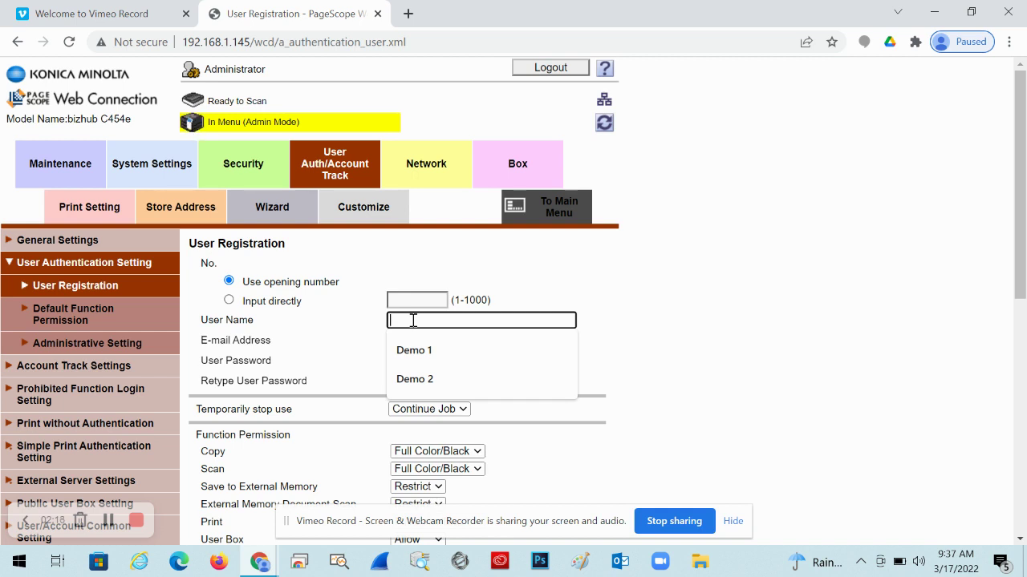
# Step: Enter 'Demo 3' as the user name, leaving the e-mail field blank
pyautogui.write('Demo 3')
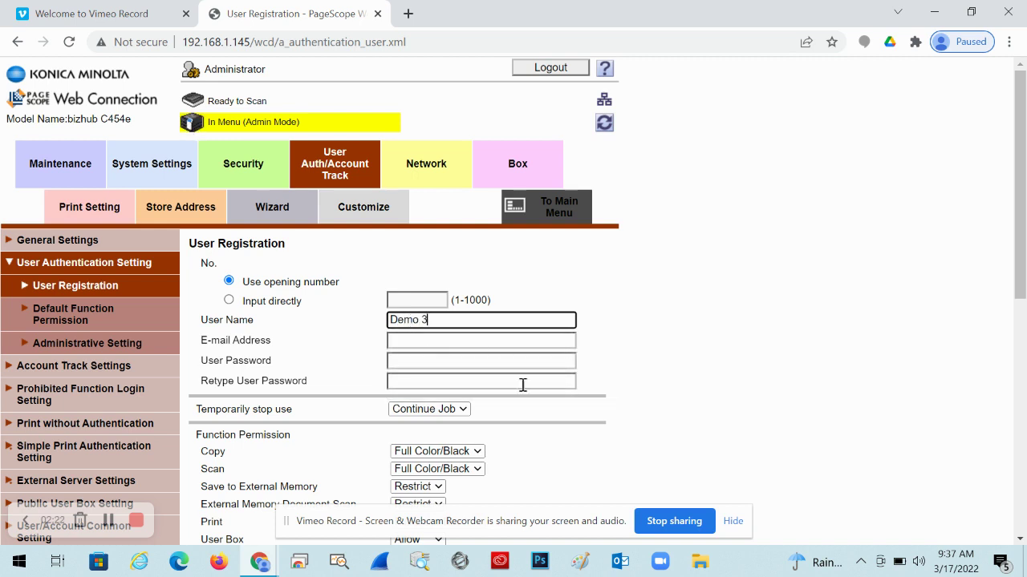
pyautogui.click(430, 340)
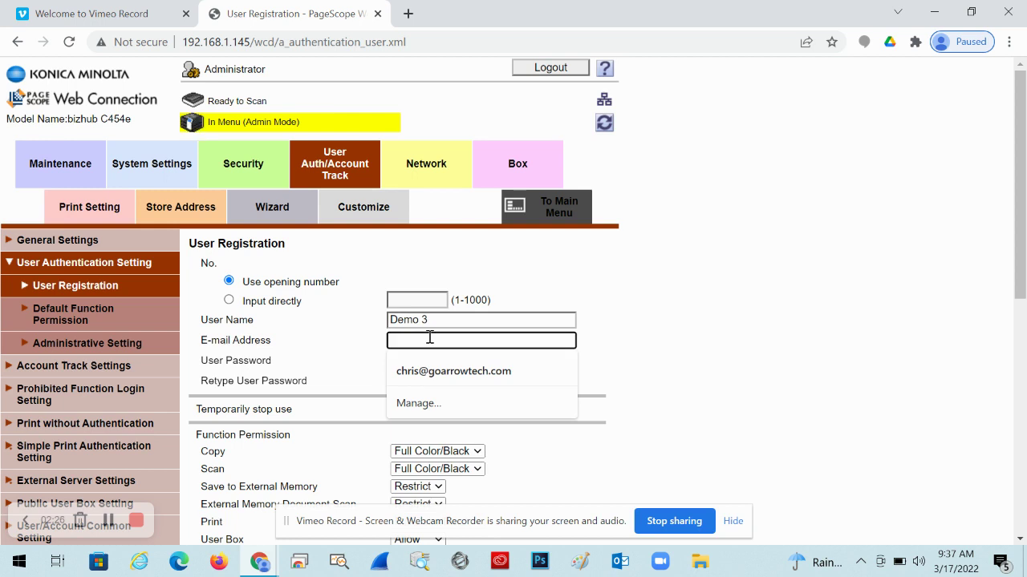
pyautogui.click(687, 375)
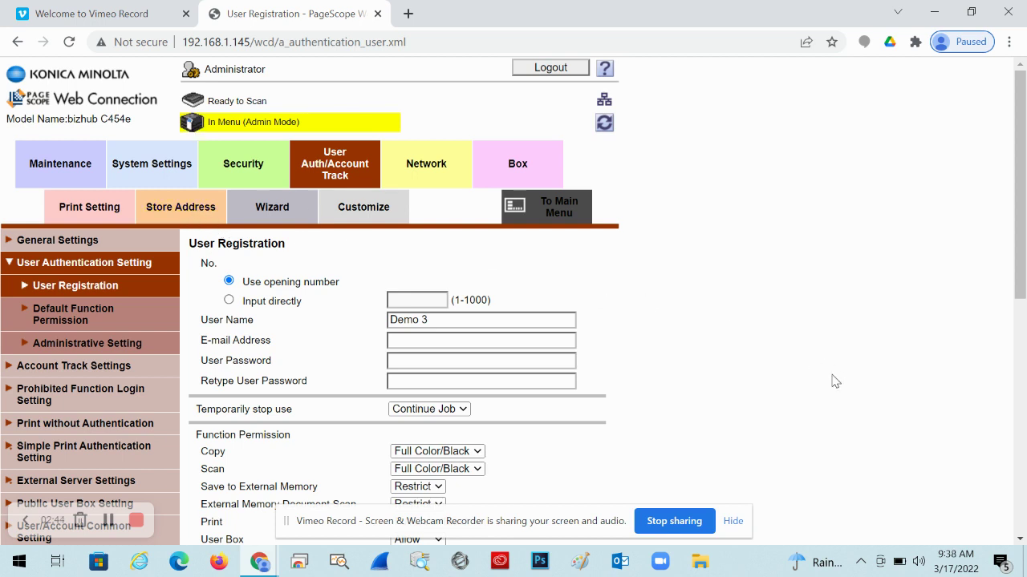
pyautogui.click(494, 340)
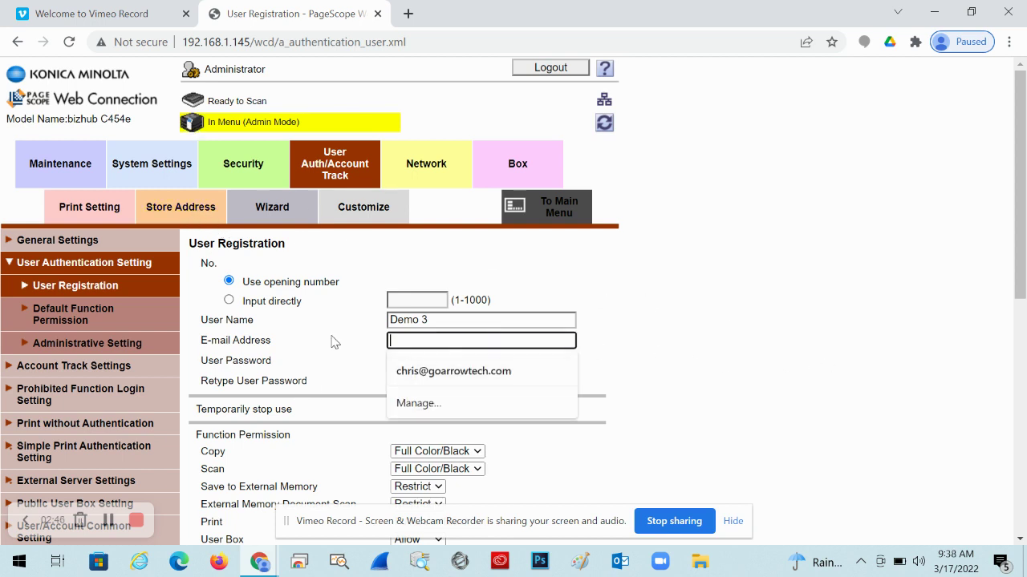
pyautogui.click(332, 339)
# Step: Enter the new user's four-character password in both password fields
pyautogui.click(429, 365)
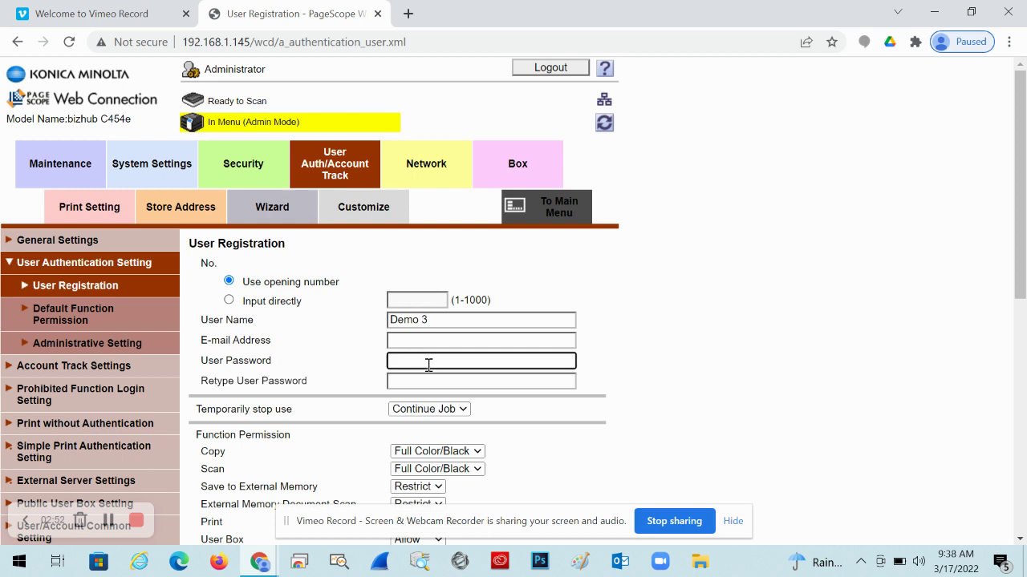
pyautogui.write('1234')
pyautogui.click(420, 380)
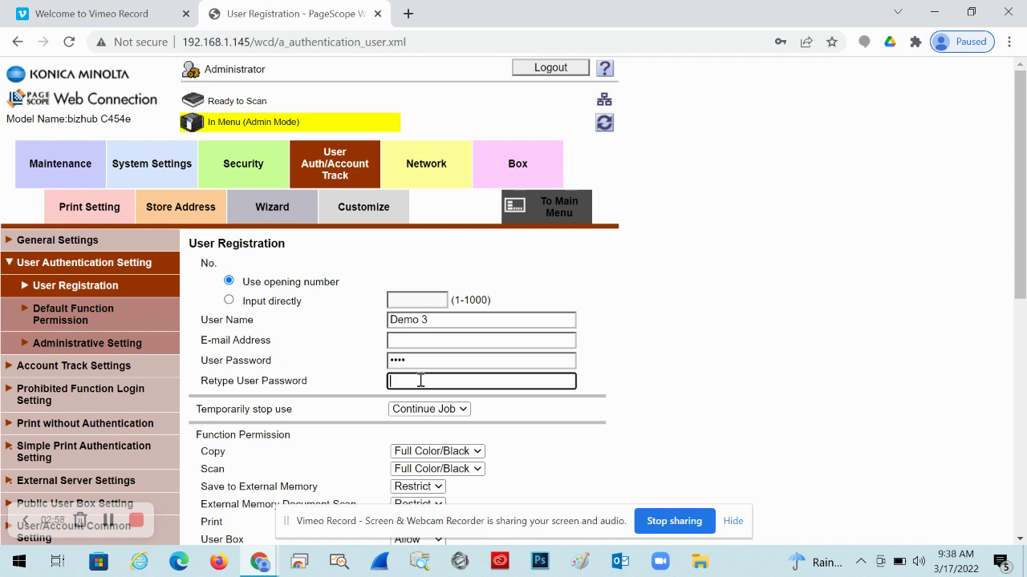
pyautogui.write('1234')
pyautogui.click(663, 384)
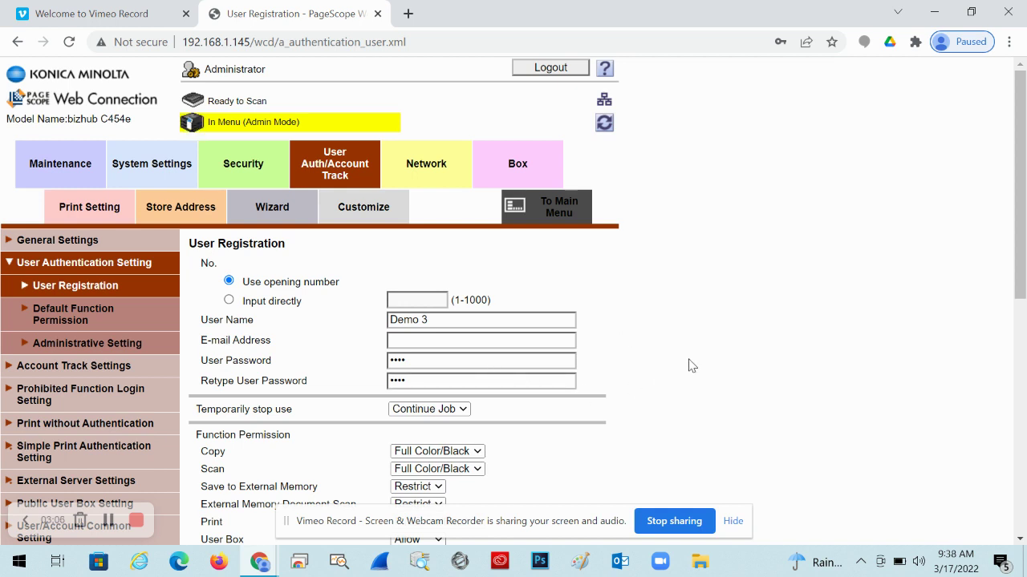
pyautogui.scroll(-2, 690, 362)
pyautogui.scroll(-1, 528, 347)
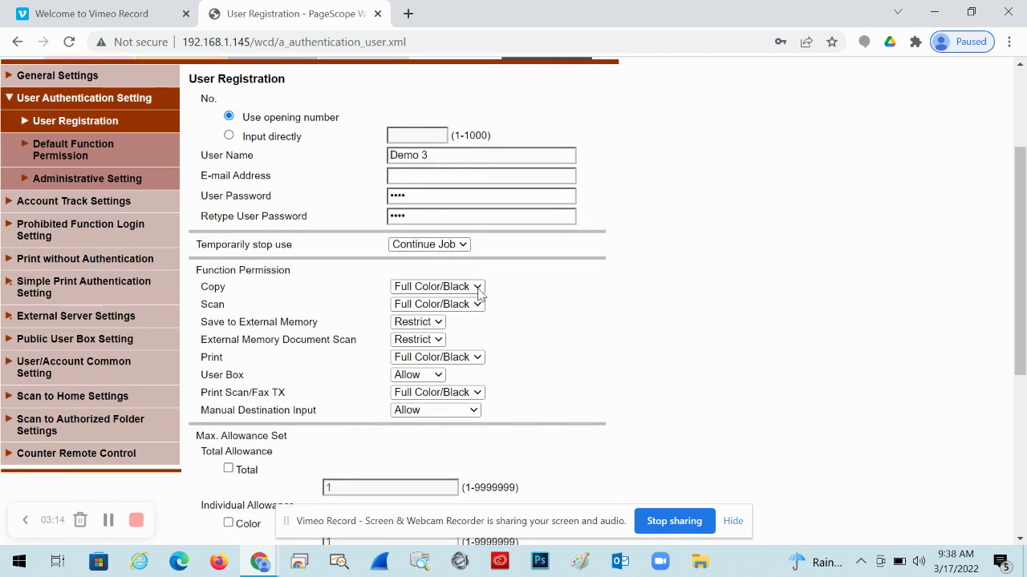
pyautogui.scroll(-1, 530, 345)
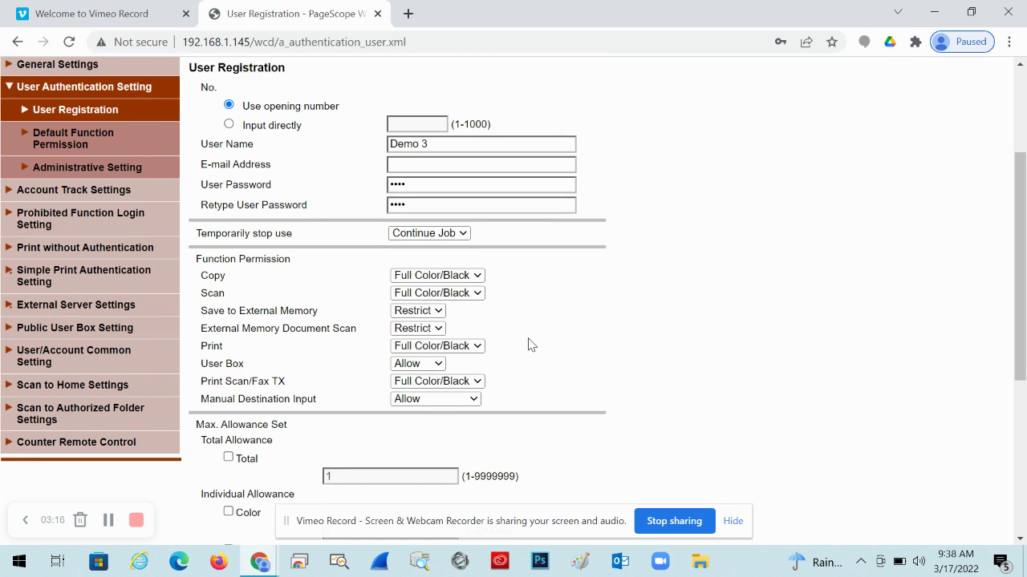
pyautogui.click(480, 276)
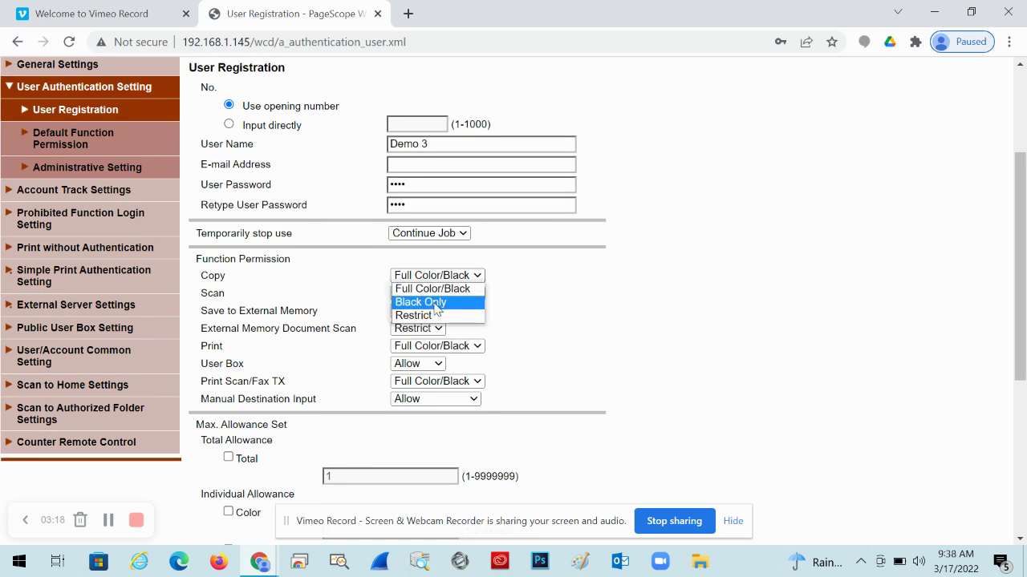
pyautogui.click(552, 330)
pyautogui.scroll(-1, 552, 329)
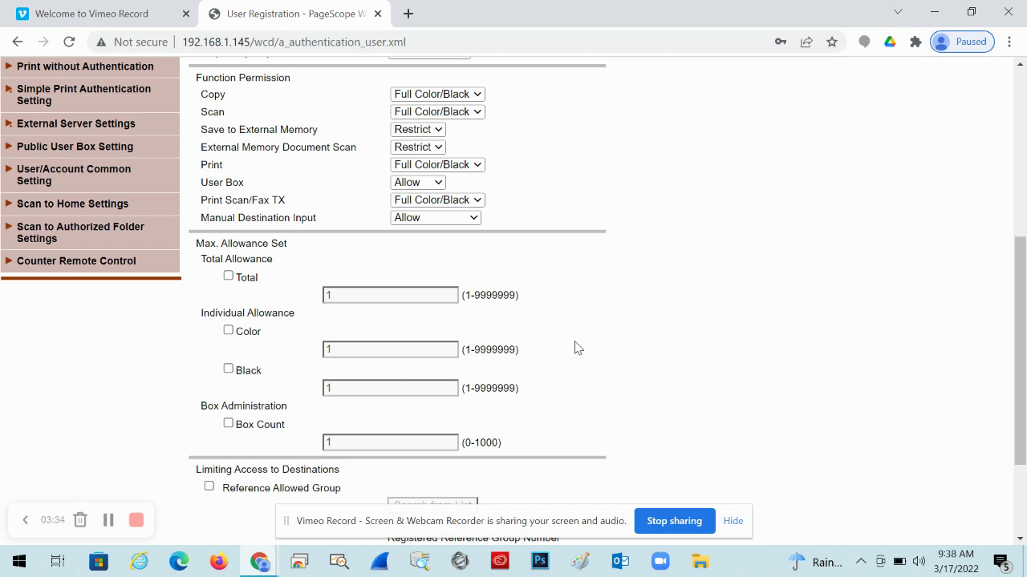
pyautogui.scroll(-2, 574, 347)
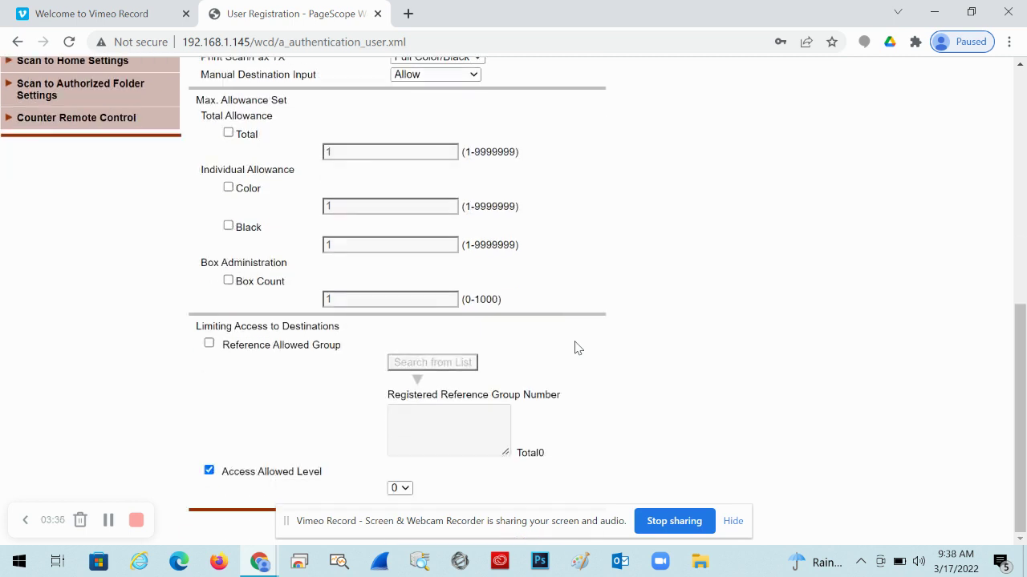
pyautogui.scroll(5, 526, 397)
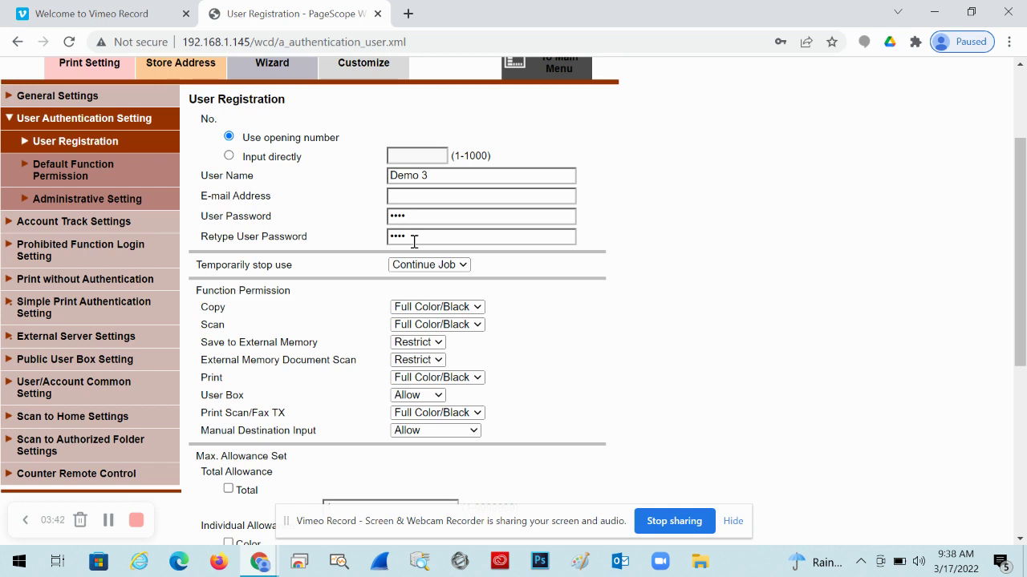
pyautogui.scroll(-5, 571, 335)
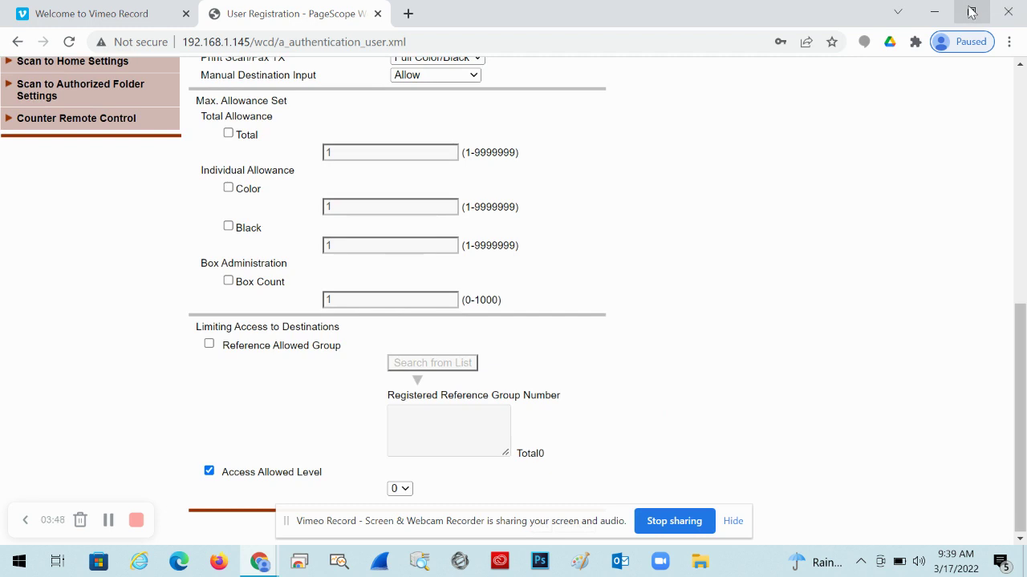
# Step: Submit the Demo 3 registration and return to the three-user list
pyautogui.click(503, 518)
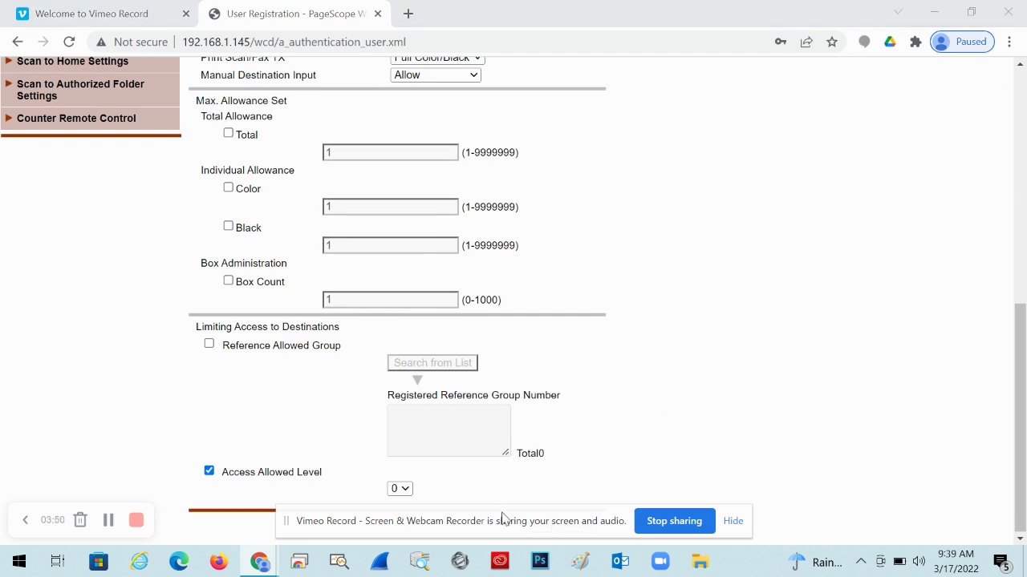
pyautogui.moveTo(503, 518); pyautogui.dragTo(706, 550)
pyautogui.click(539, 525)
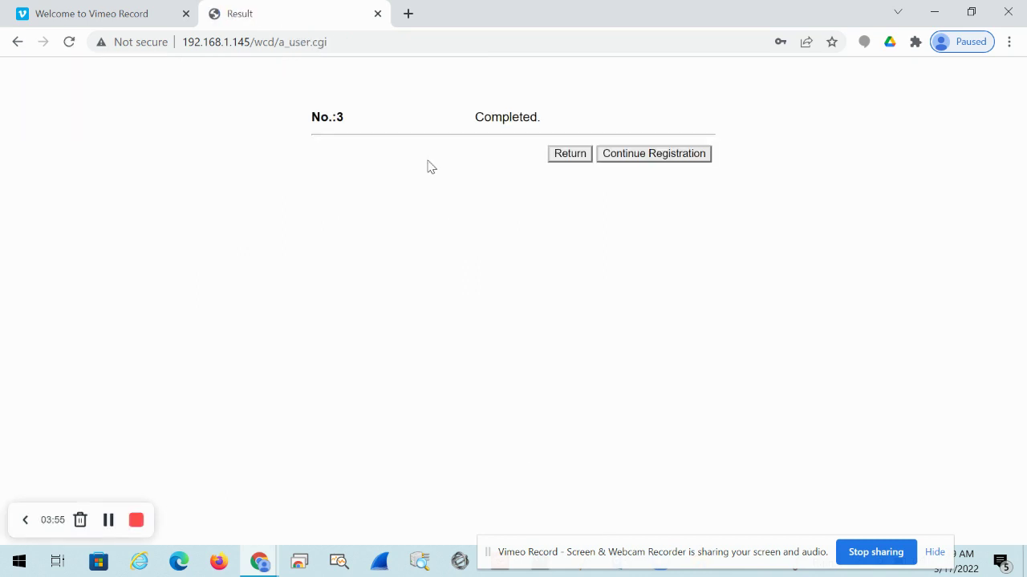
pyautogui.click(571, 154)
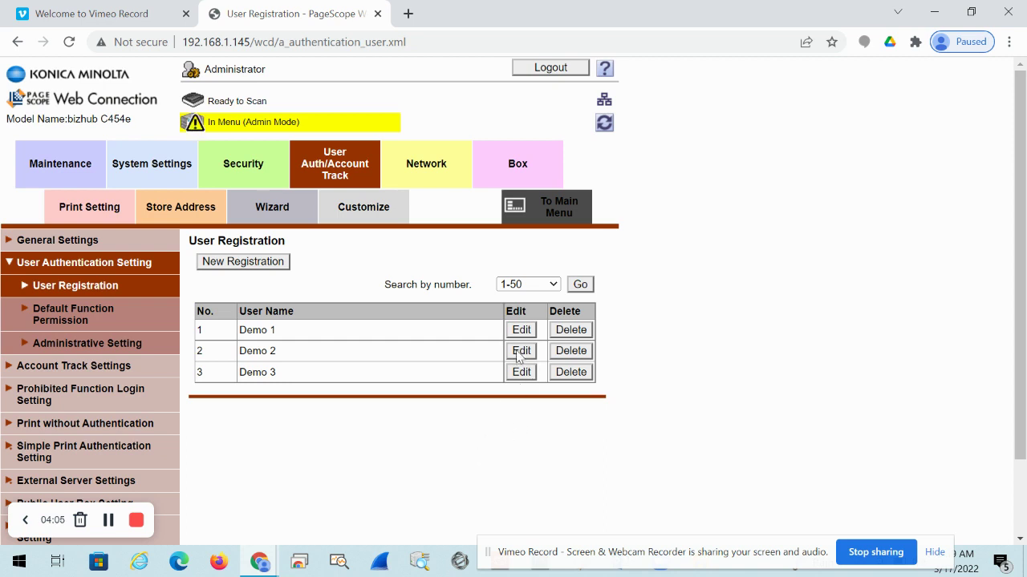
# Step: Edit Demo 2, enable password change, enter the new six-character password twice and save
pyautogui.click(520, 351)
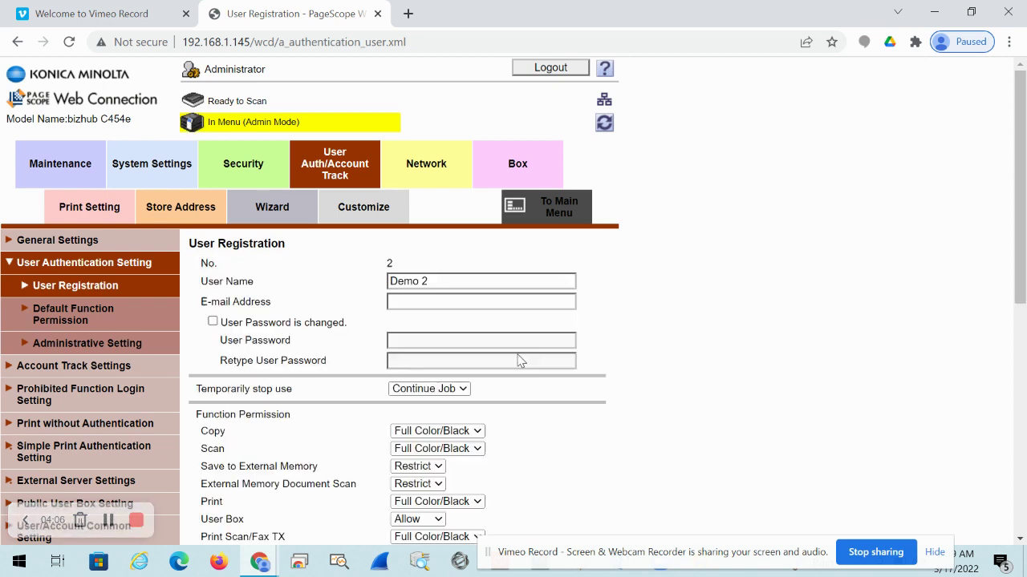
pyautogui.click(257, 324)
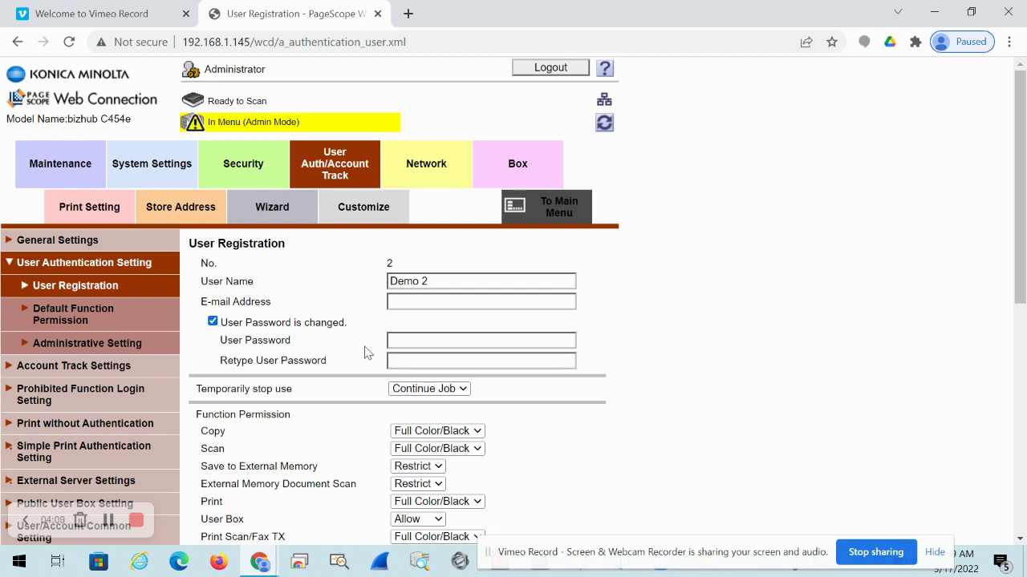
pyautogui.click(400, 340)
pyautogui.write('•••')
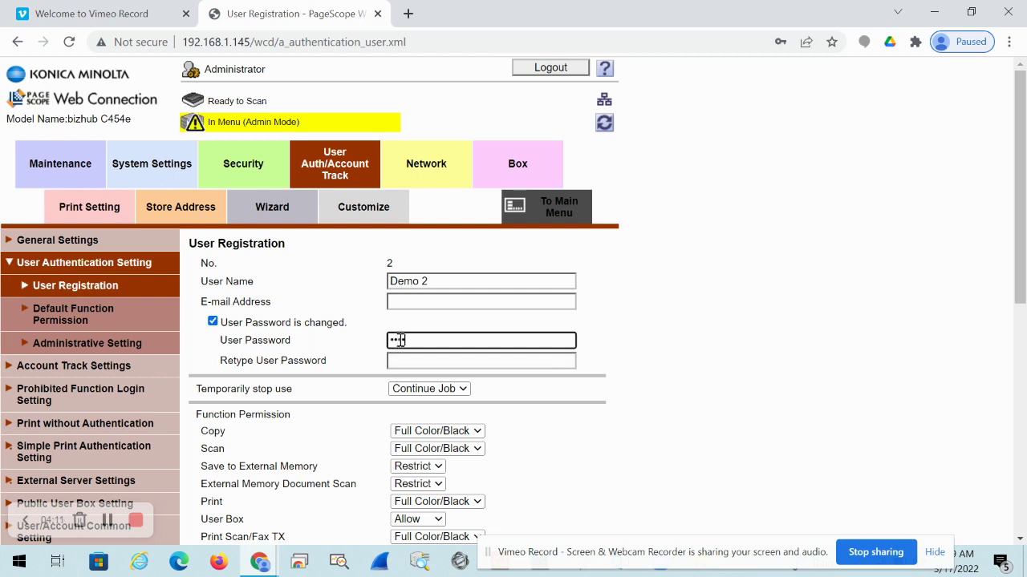
pyautogui.click(400, 361)
pyautogui.write('•')
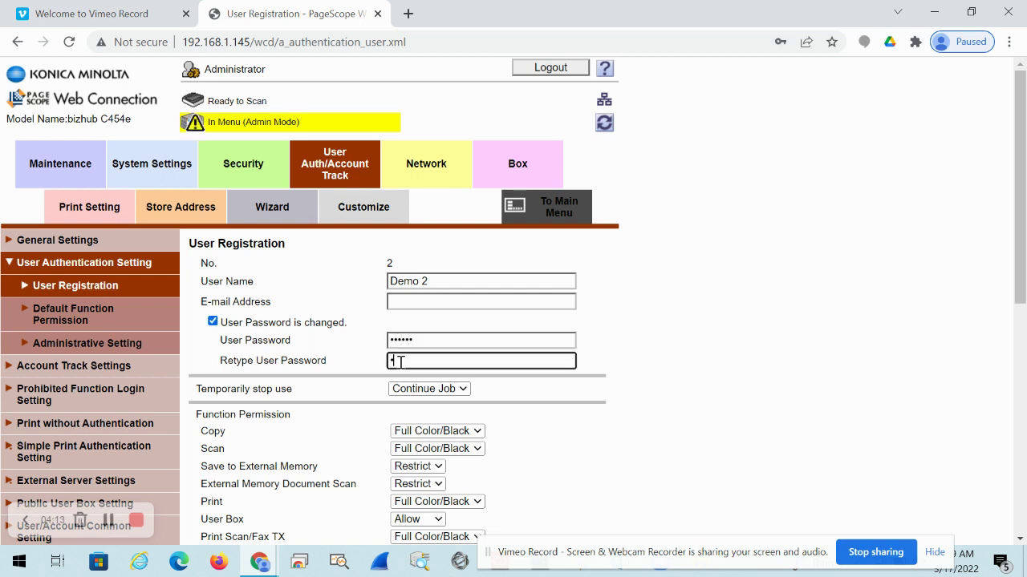
pyautogui.write('•••••')
pyautogui.scroll(-6, 905, 279)
pyautogui.click(546, 523)
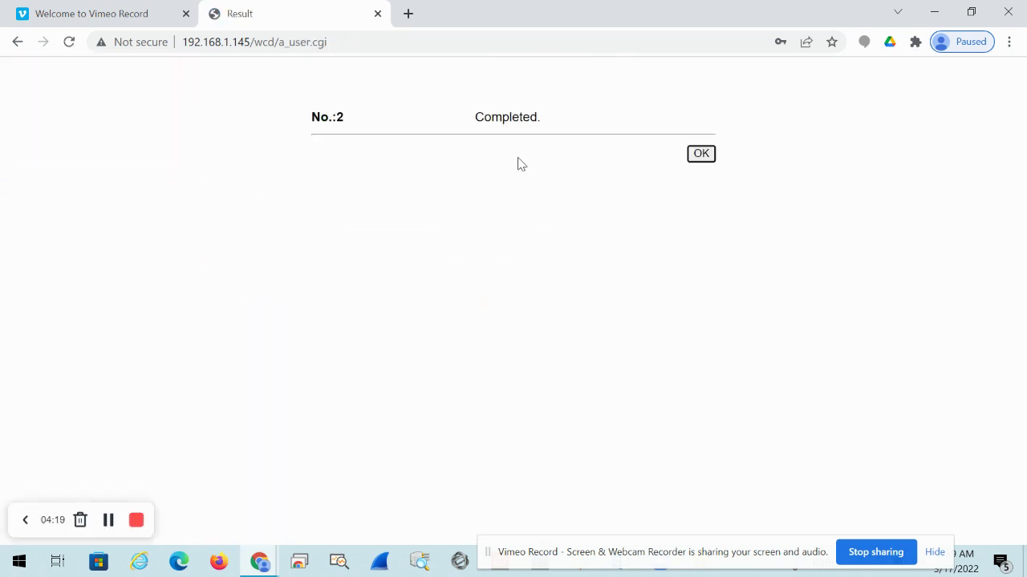
pyautogui.click(702, 156)
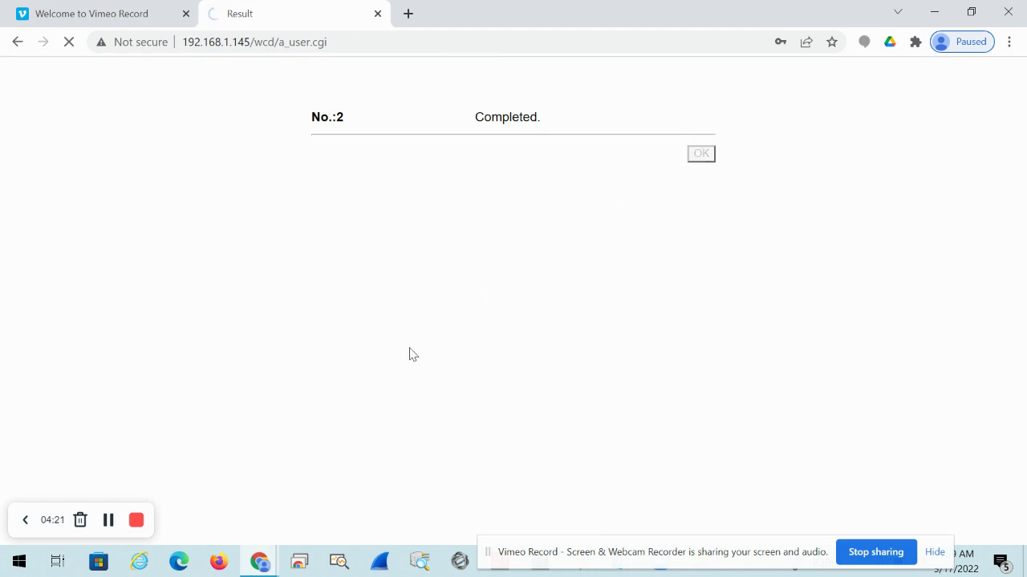